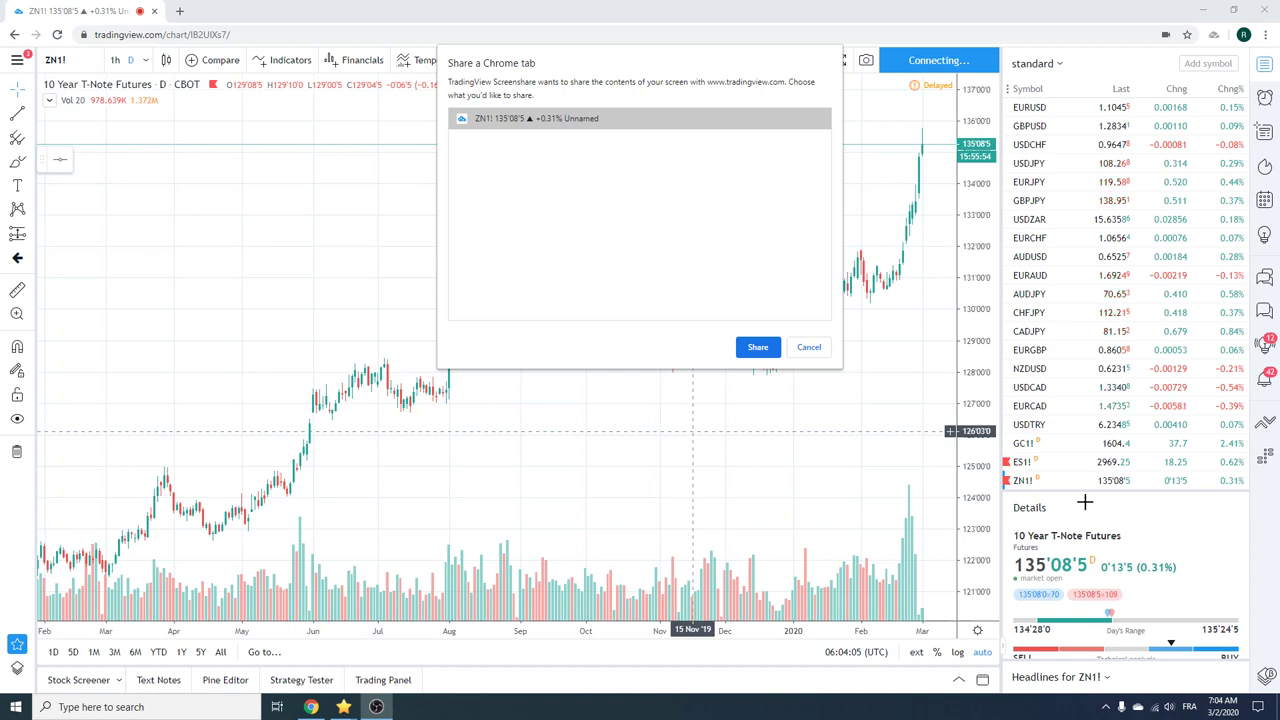
- Share the browser tab showing the ZN1! 10 Year T-Note Futures daily chart
{"action": "left_click", "coordinate": [758, 347]}
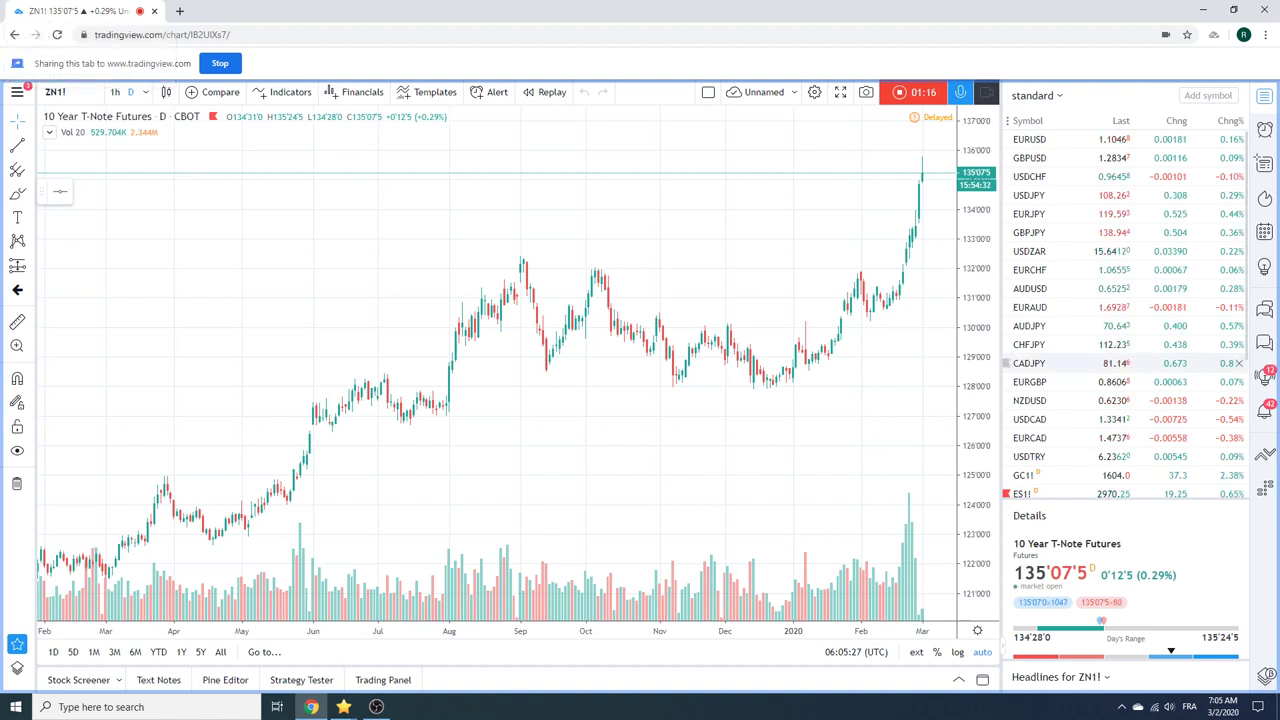
- Load the NZDUSD daily chart and zoom in on its last few months
{"action": "left_click", "coordinate": [1033, 404]}
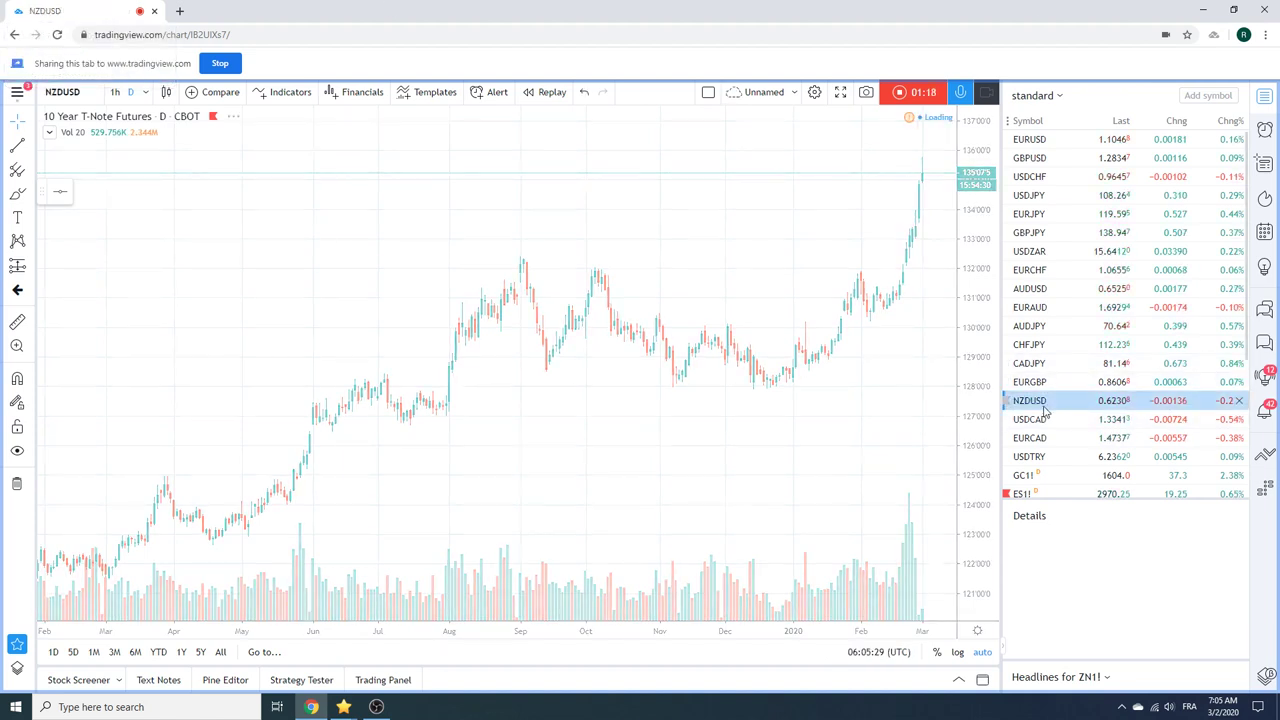
{"action": "scroll", "coordinate": [697, 352], "scroll_direction": "up", "scroll_amount": 2}
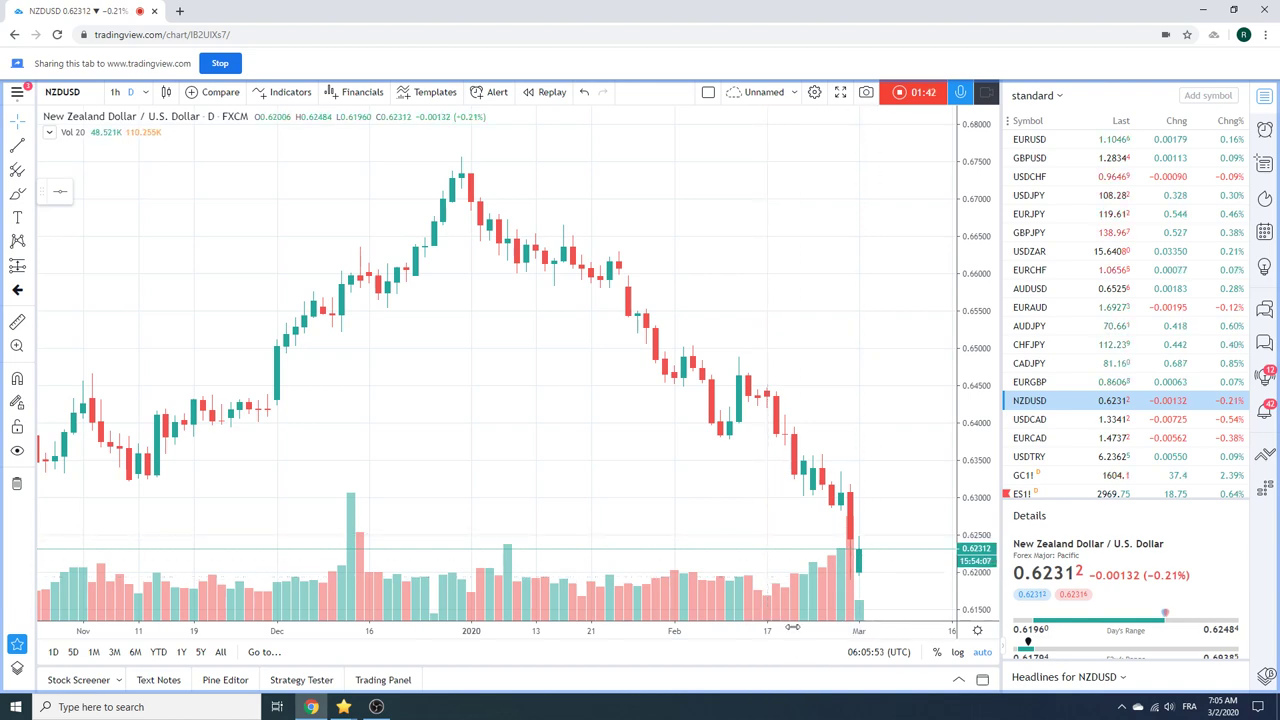
- Remove the Vol 20 volume indicator, leaving only NZDUSD price candles
{"action": "right_click", "coordinate": [802, 598]}
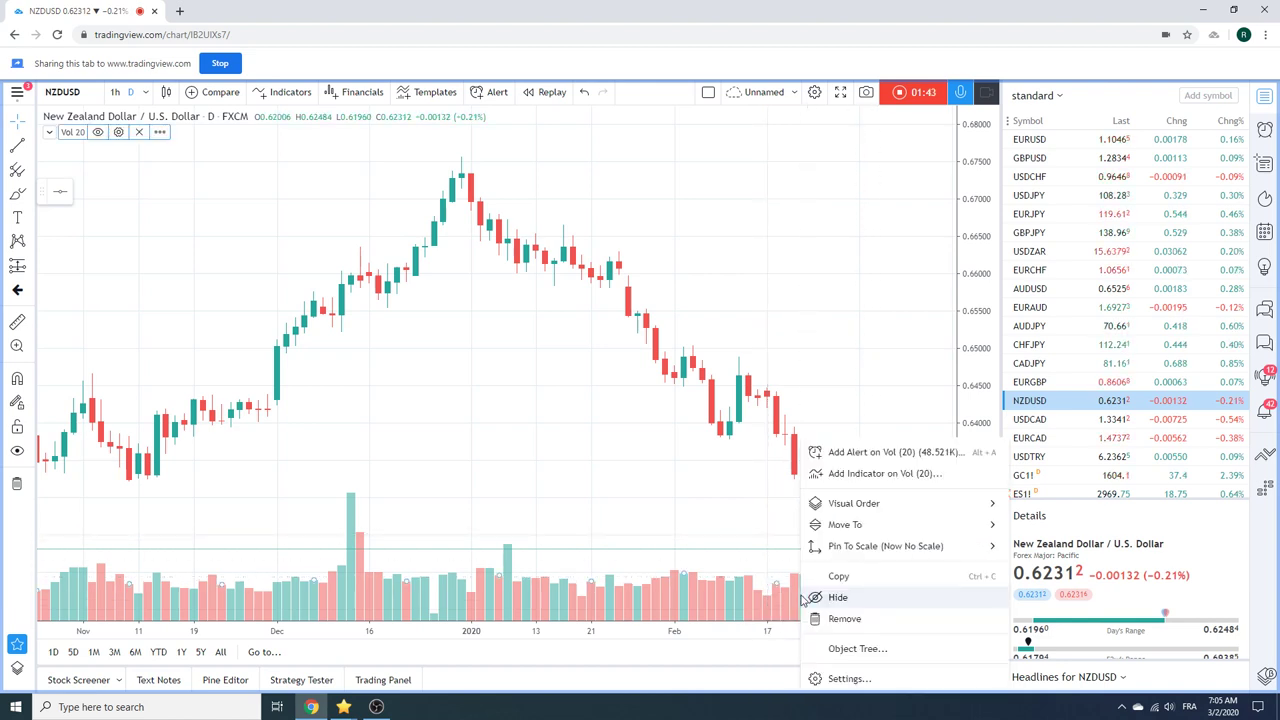
{"action": "left_click", "coordinate": [868, 618]}
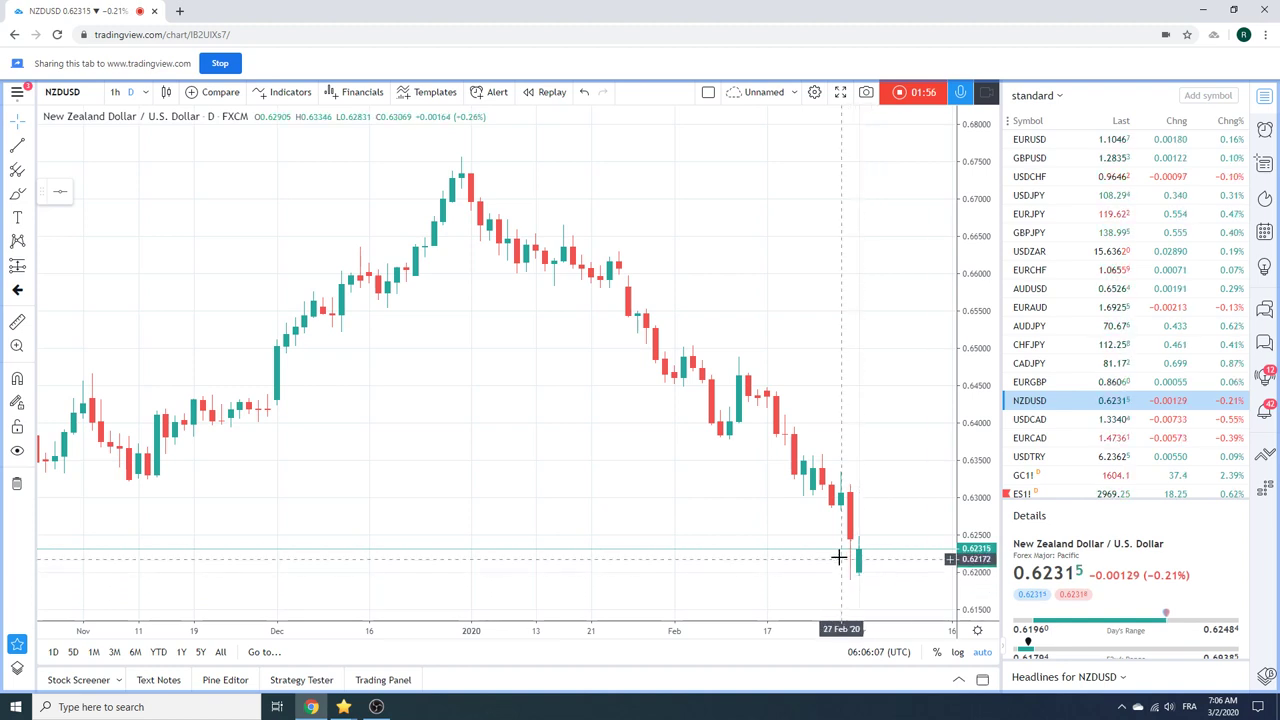
- Zoom the NZDUSD chart out to span June 2019 through early March 2020
{"action": "scroll", "coordinate": [835, 555], "scroll_direction": "down", "scroll_amount": 4}
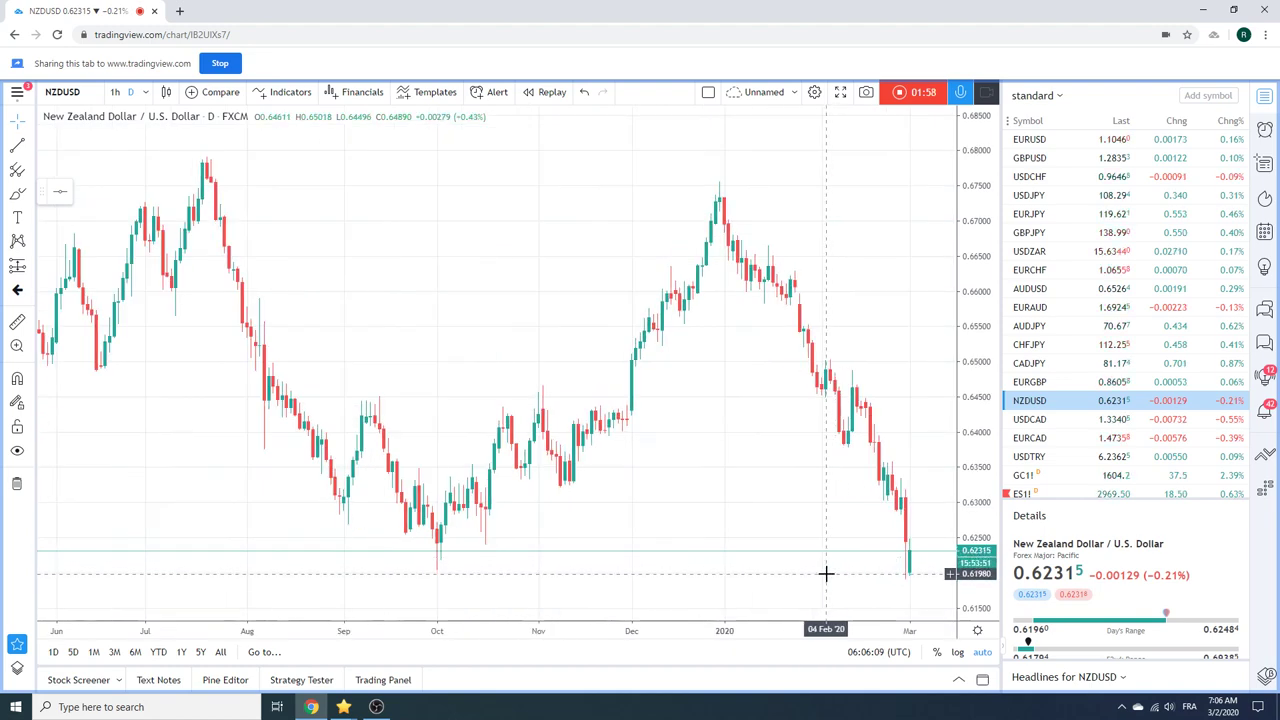
{"action": "scroll", "coordinate": [712, 540], "scroll_direction": "down", "scroll_amount": 2}
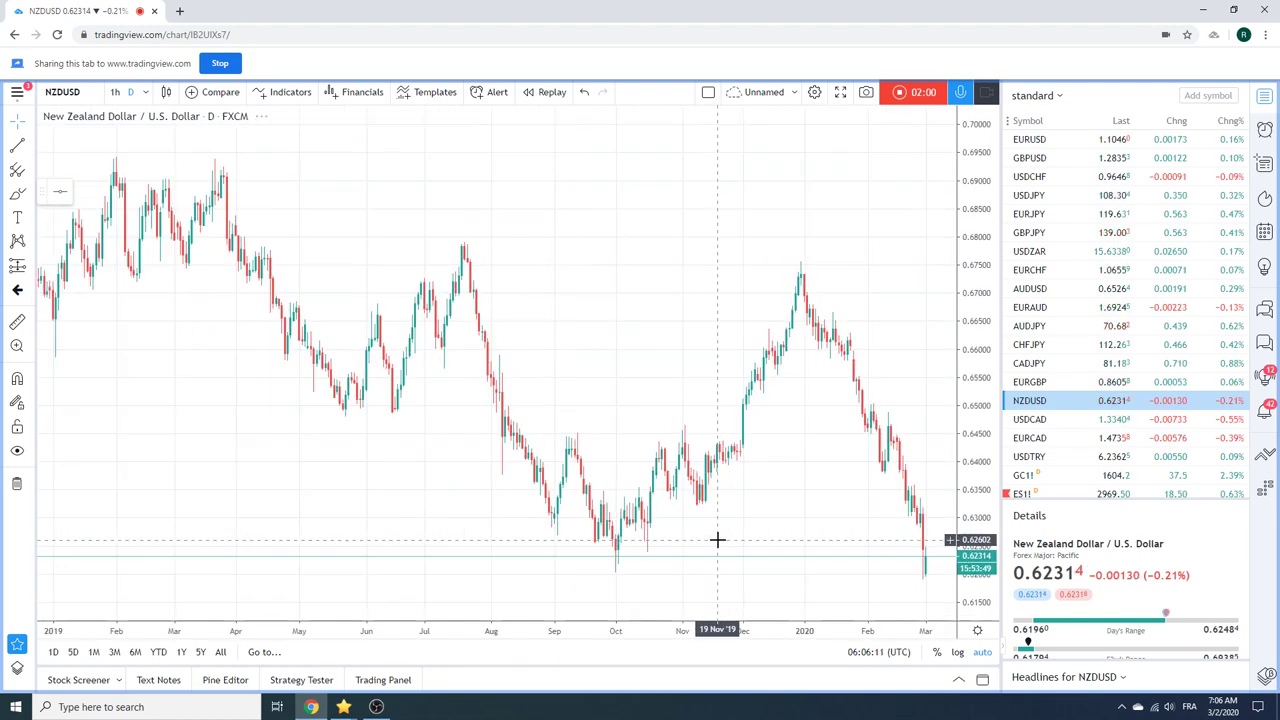
{"action": "scroll", "coordinate": [717, 540], "scroll_direction": "up", "scroll_amount": 3}
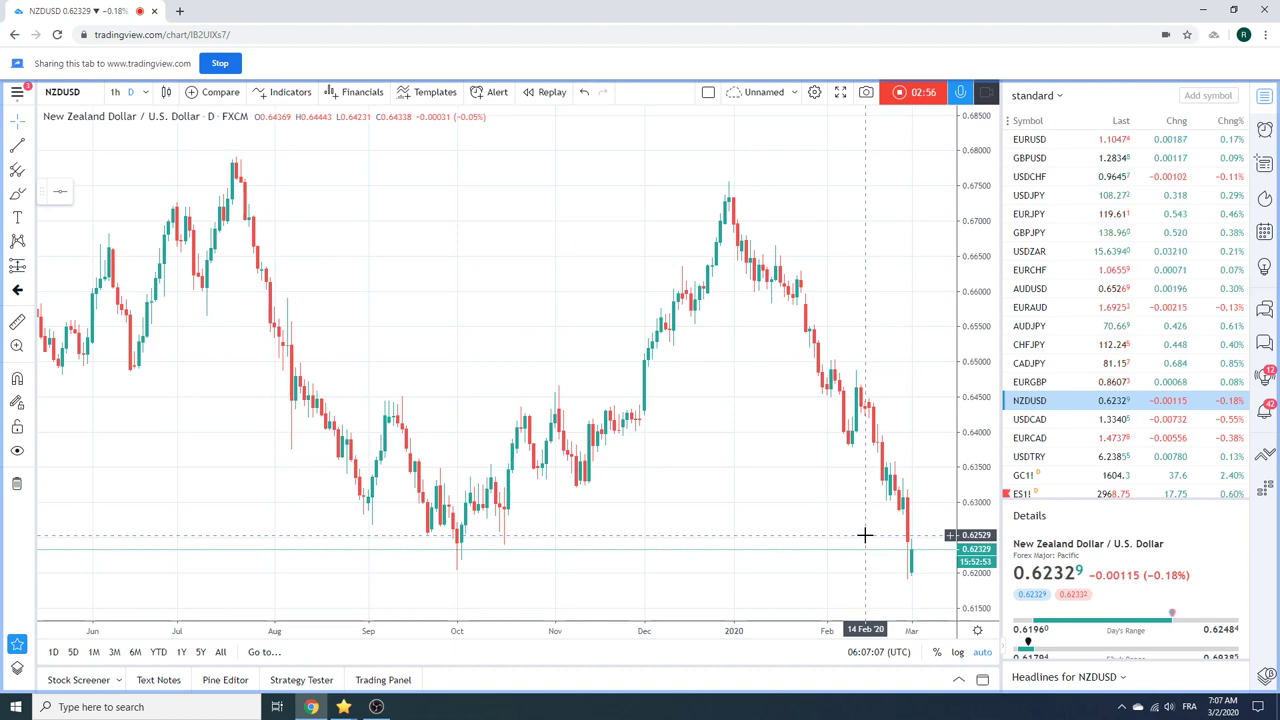
{"action": "scroll", "coordinate": [1150, 363], "scroll_direction": "down", "scroll_amount": 3}
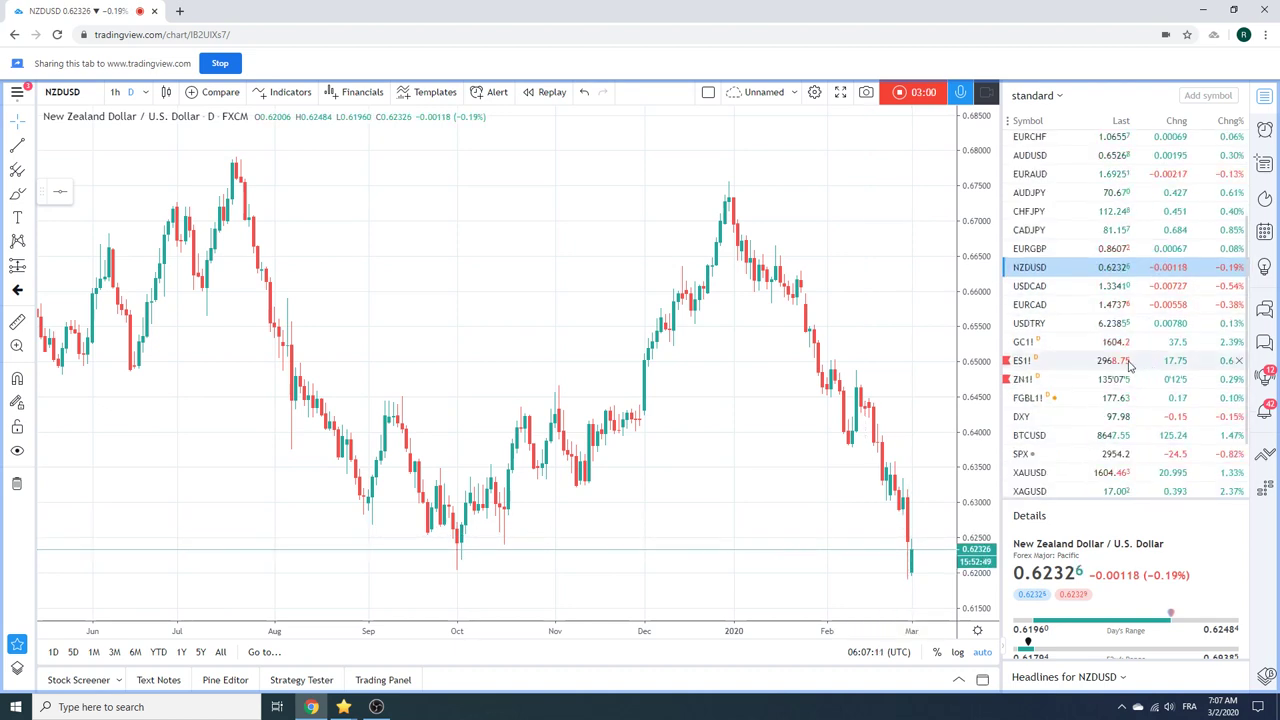
- Load the GC1! Gold Futures (COMEX) daily chart, trading near 1605
{"action": "left_click", "coordinate": [1050, 342]}
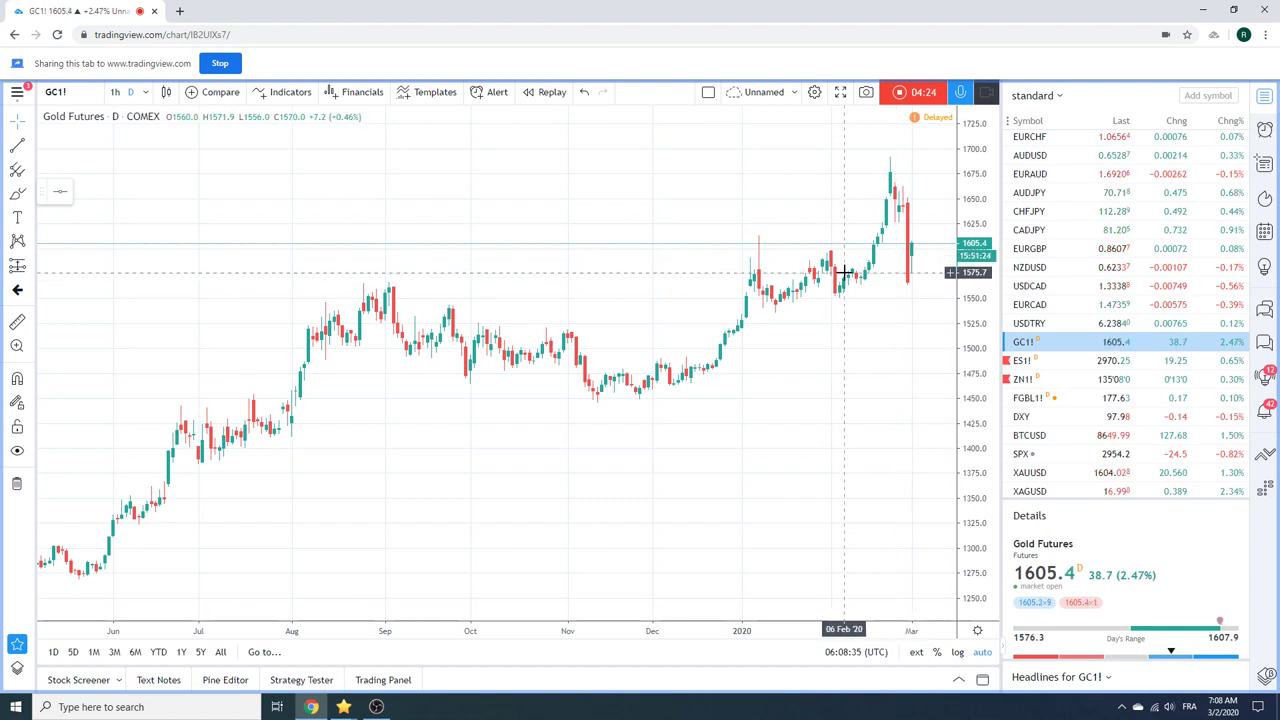
- Load the USDTRY daily chart and zoom in to roughly September through early March
{"action": "left_click", "coordinate": [1046, 326]}
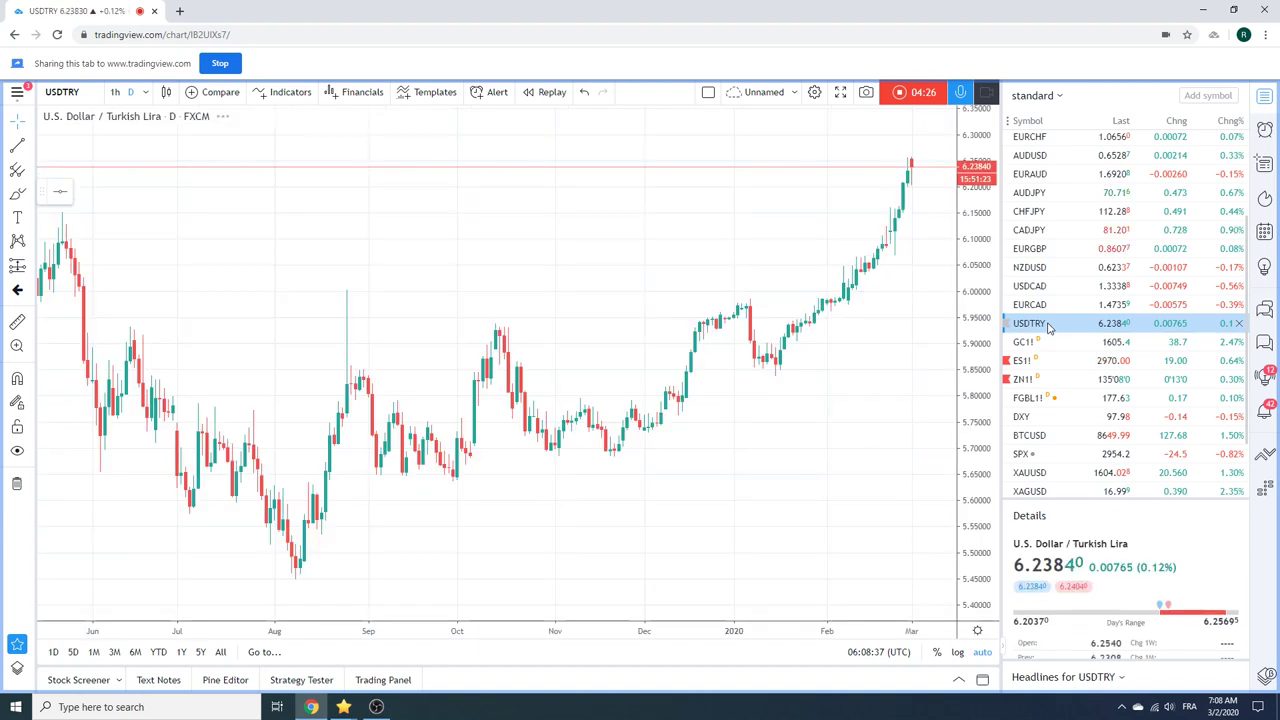
{"action": "scroll", "coordinate": [822, 272], "scroll_direction": "up", "scroll_amount": 2}
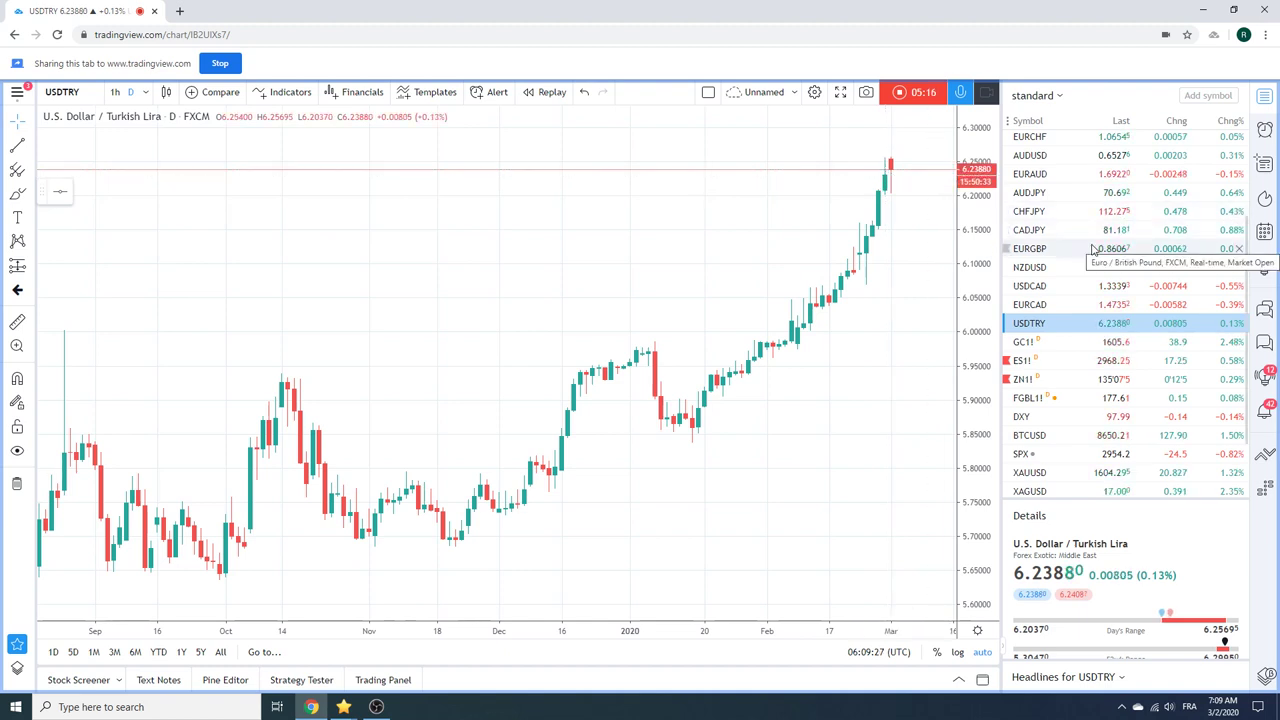
- Review the EURUSD daily chart, then move on to USDCAD near 1.3339
{"action": "scroll", "coordinate": [1093, 248], "scroll_direction": "up", "scroll_amount": 3}
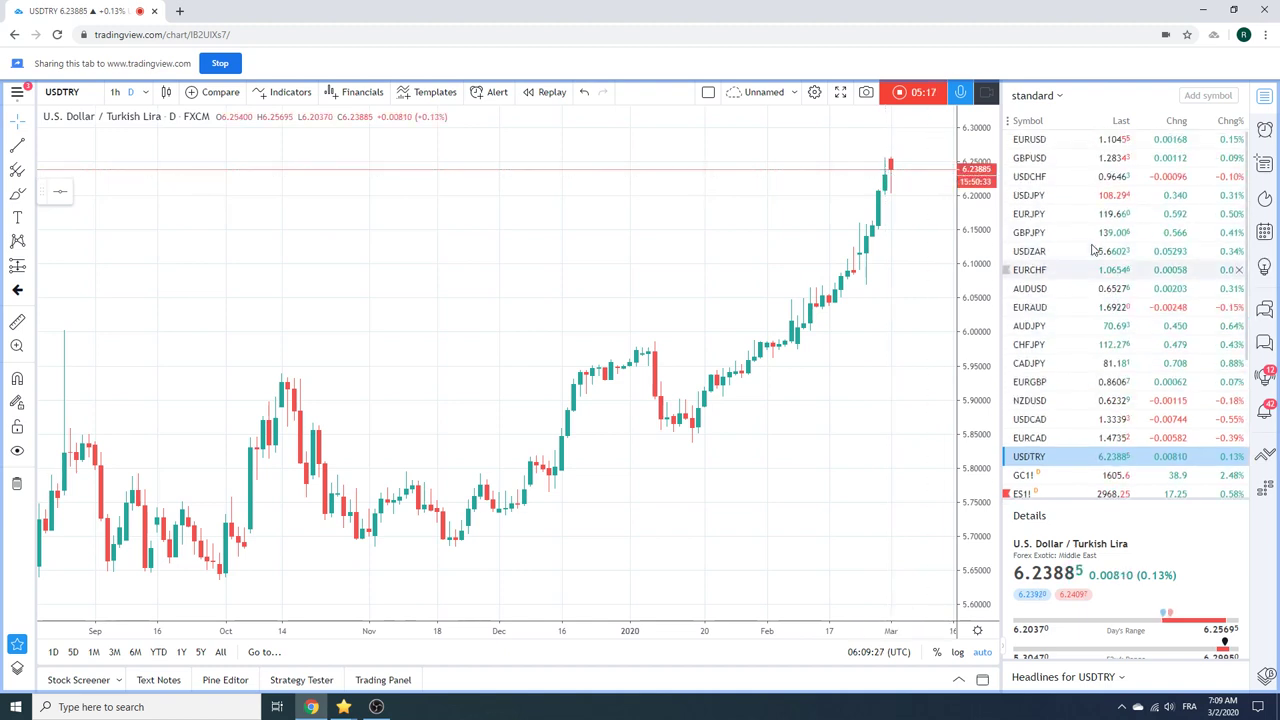
{"action": "left_click", "coordinate": [1040, 140]}
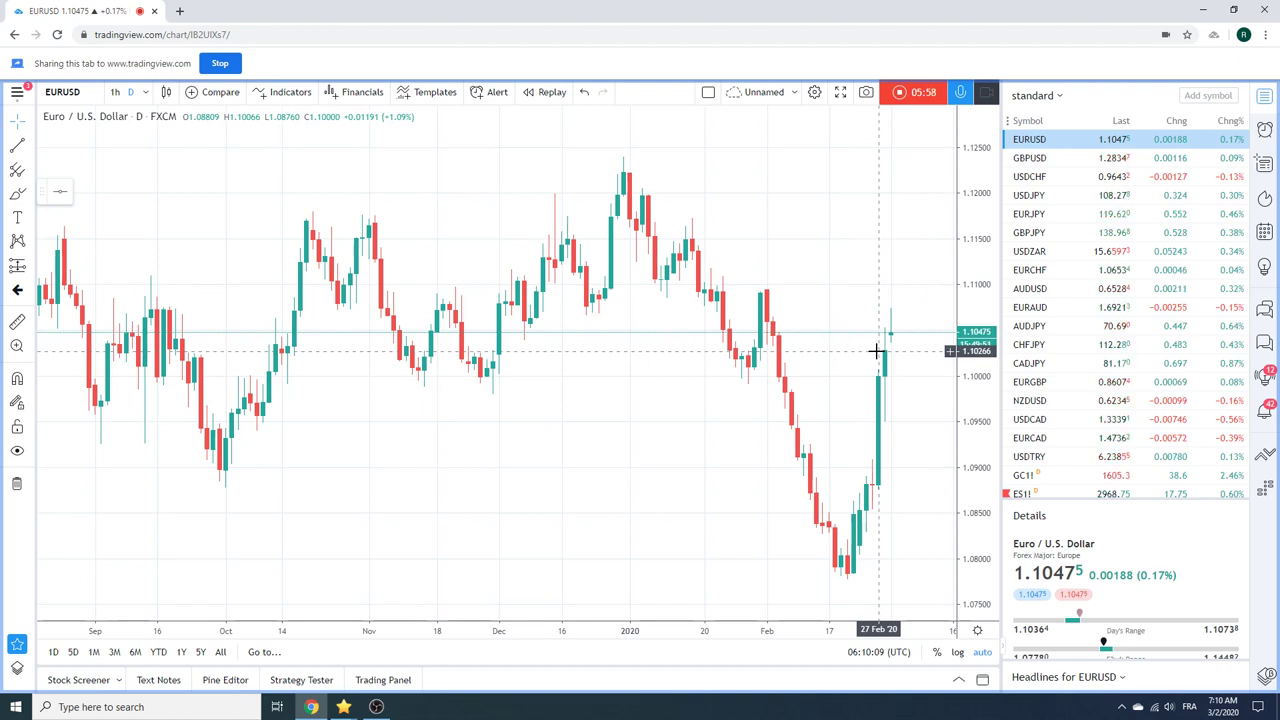
{"action": "left_click", "coordinate": [1028, 419]}
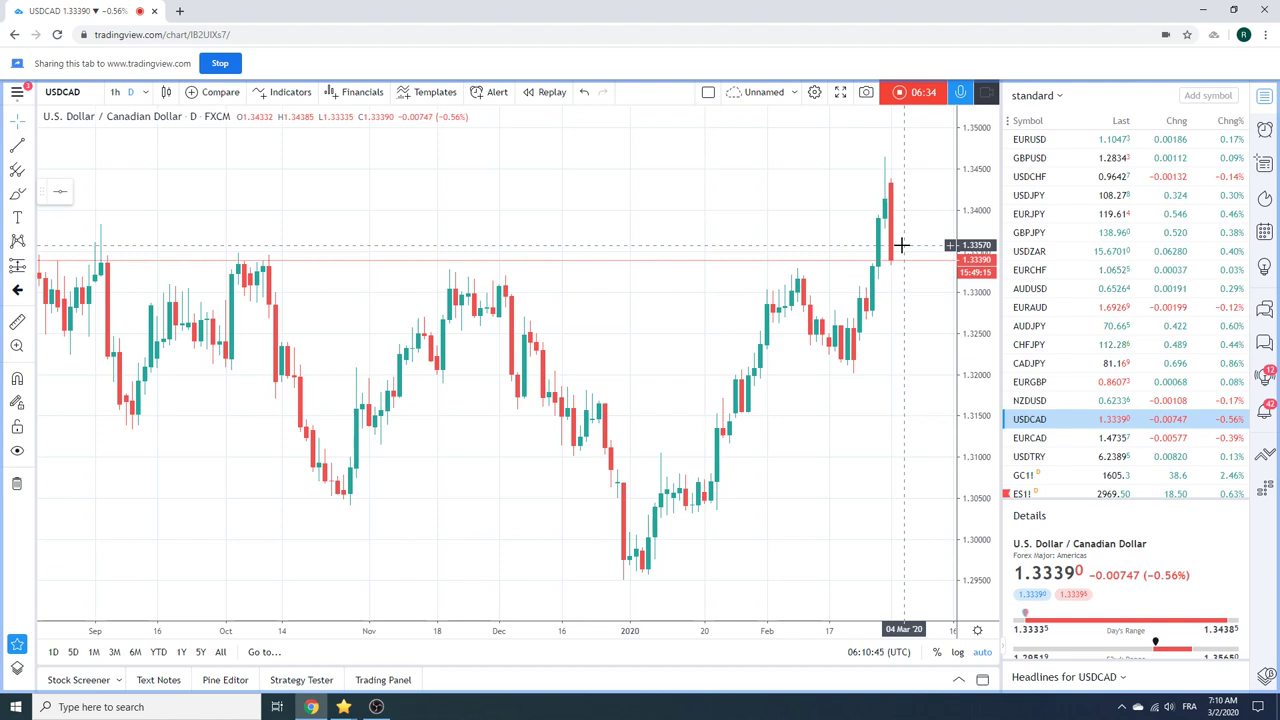
{"action": "scroll", "coordinate": [1035, 252], "scroll_direction": "down", "scroll_amount": 3}
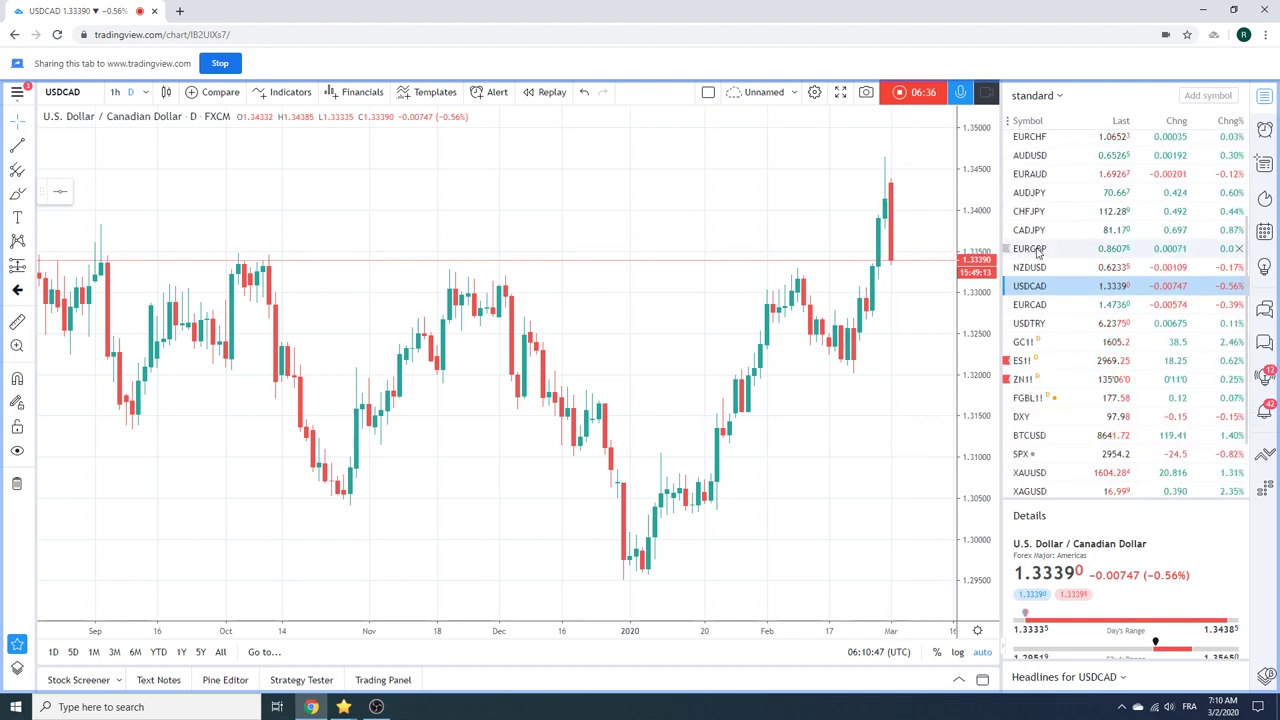
{"action": "scroll", "coordinate": [1036, 262], "scroll_direction": "down", "scroll_amount": 2}
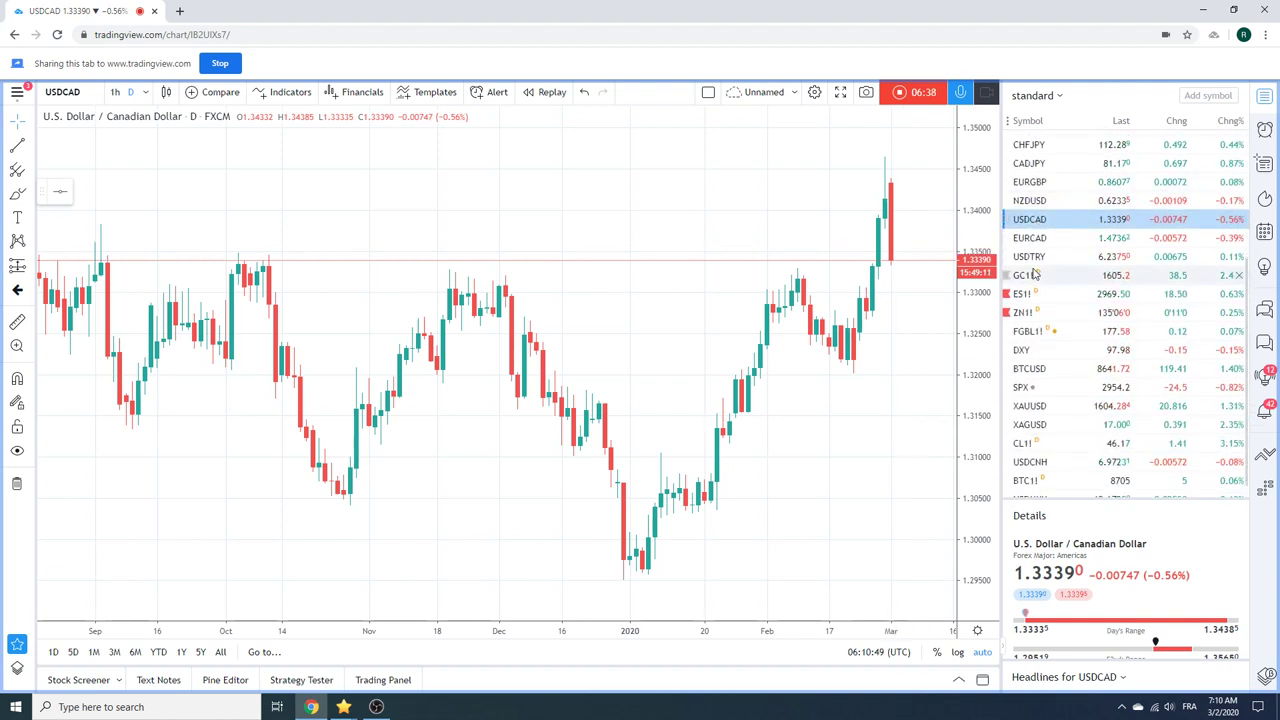
- Load the CL1! Light Crude Oil Futures (NYMEX) daily chart, trading at 46.13
{"action": "left_click", "coordinate": [1038, 443]}
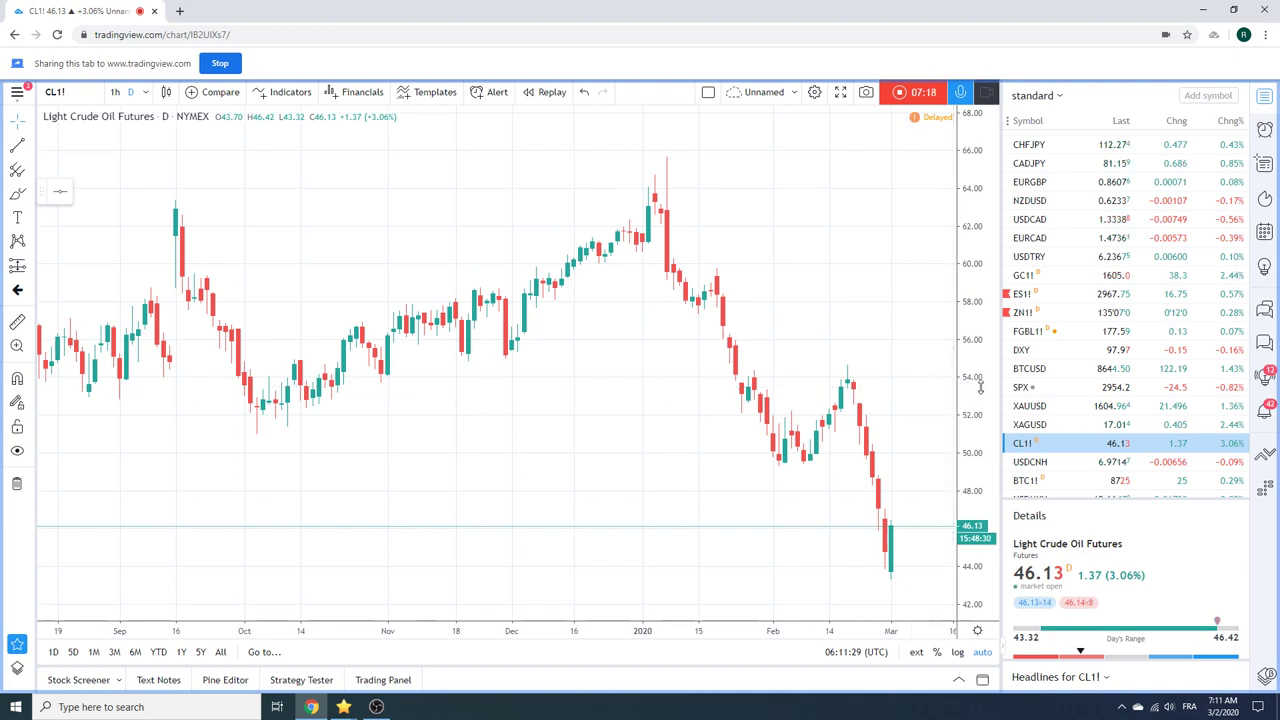
- Load the USDCNH daily chart, near 6.9715, and return to the top of the watchlist
{"action": "left_click", "coordinate": [1086, 466]}
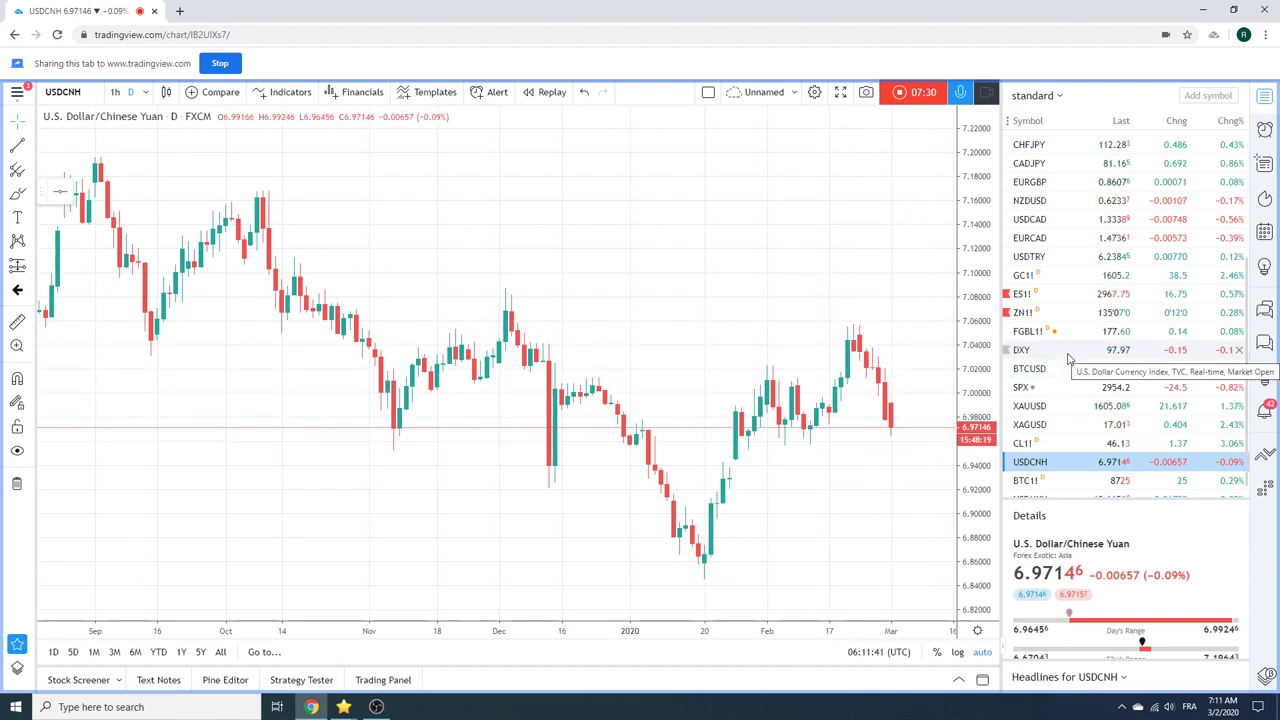
{"action": "scroll", "coordinate": [1072, 350], "scroll_direction": "up", "scroll_amount": 2}
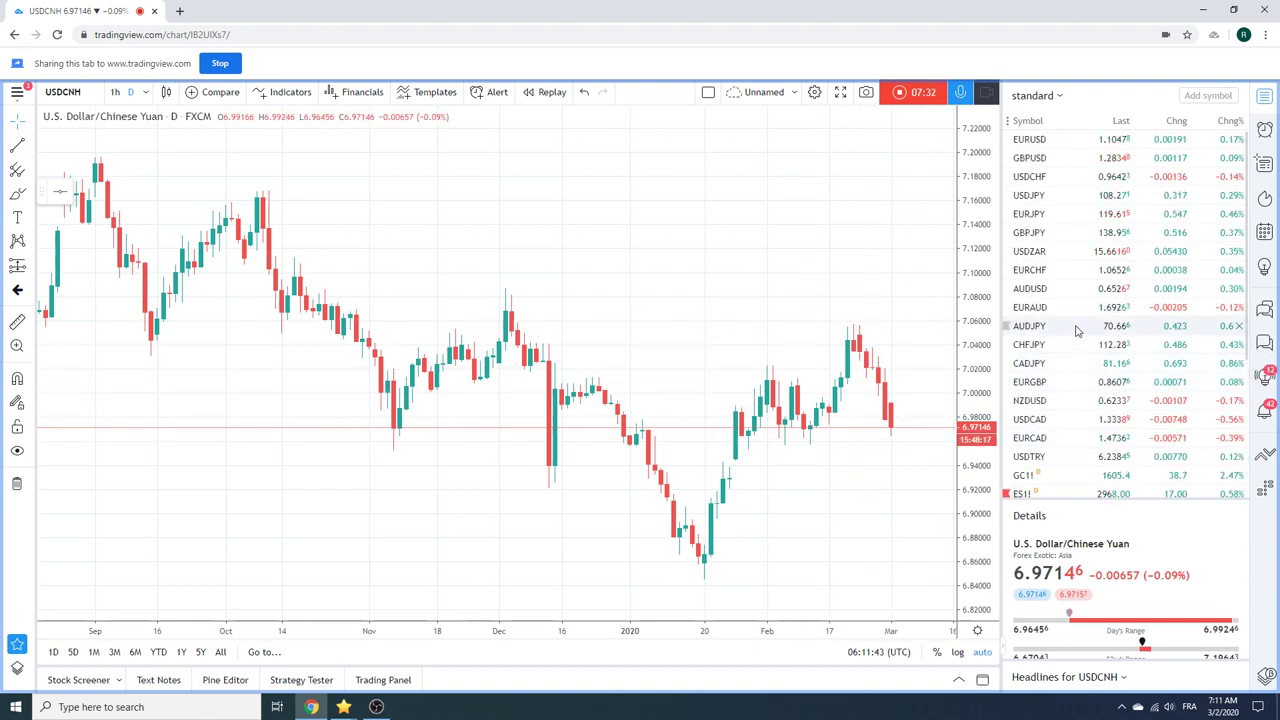
- Load the USDJPY daily chart, trading near 108.27
{"action": "left_click", "coordinate": [1046, 197]}
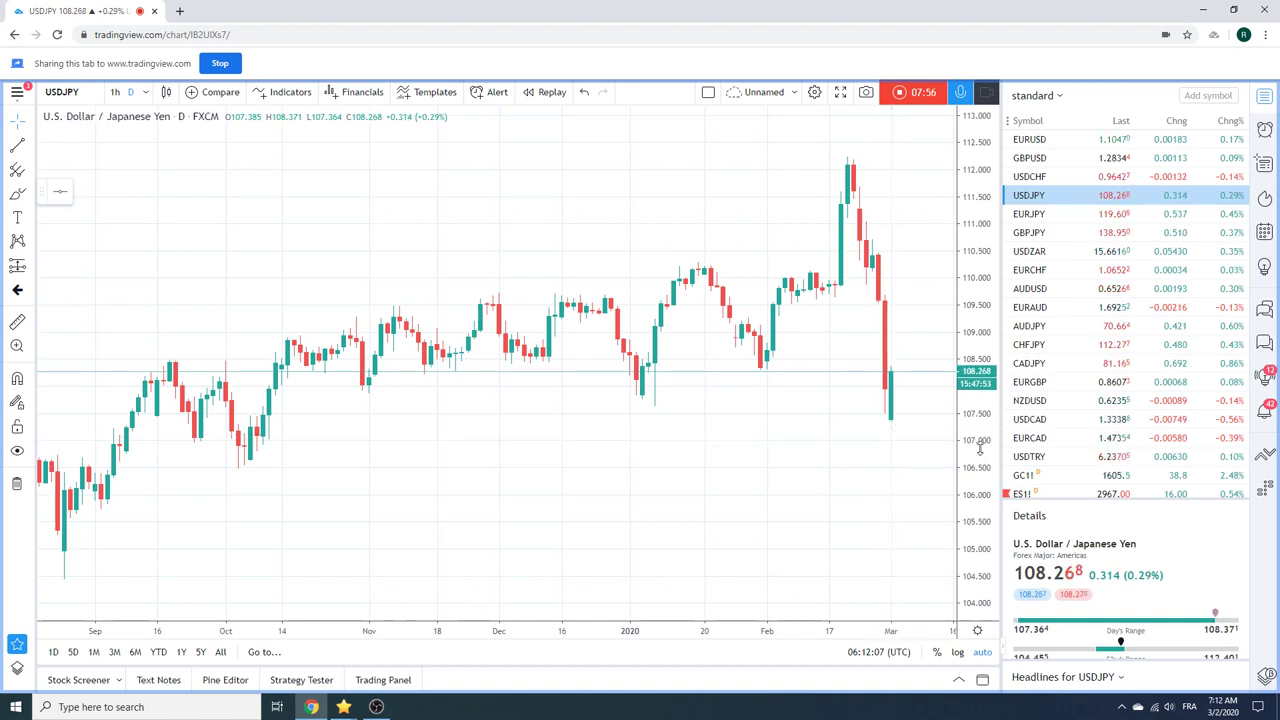
- Show AUDJPY daily candles from the watchlist, zoomed out to show history back to July
{"action": "left_click", "coordinate": [1044, 327]}
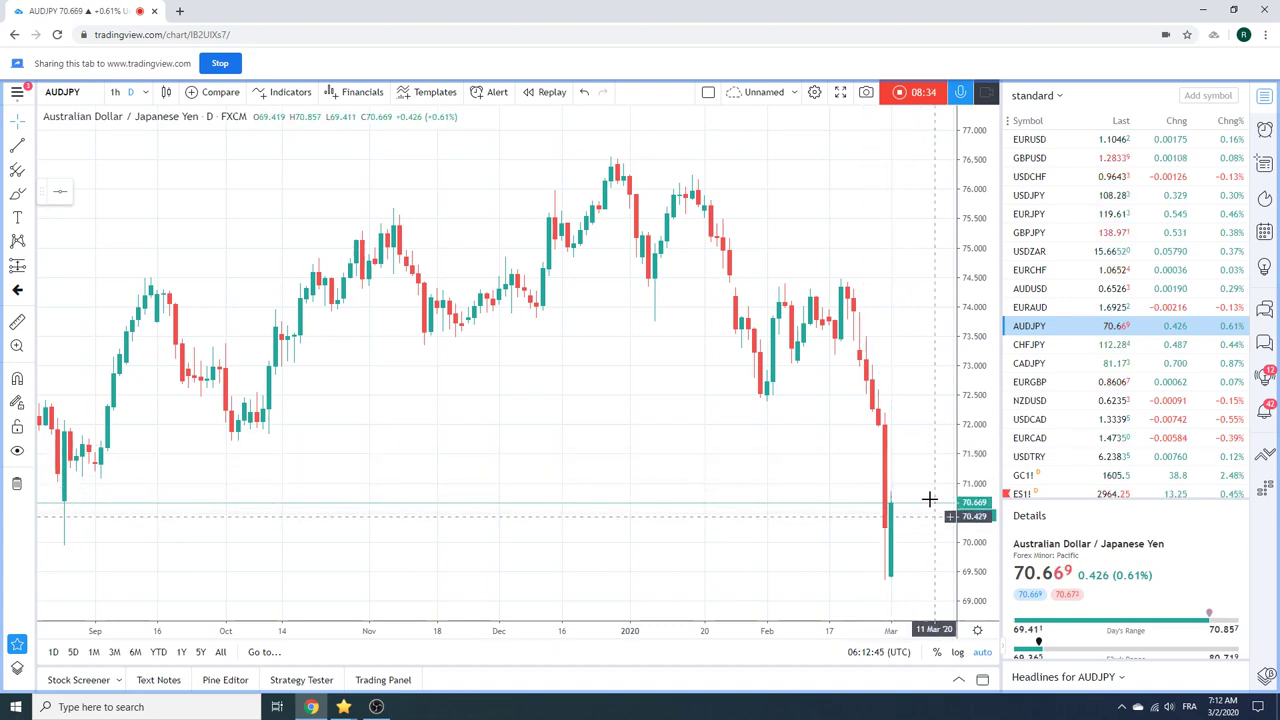
{"action": "scroll", "coordinate": [931, 491], "scroll_direction": "down", "scroll_amount": 3}
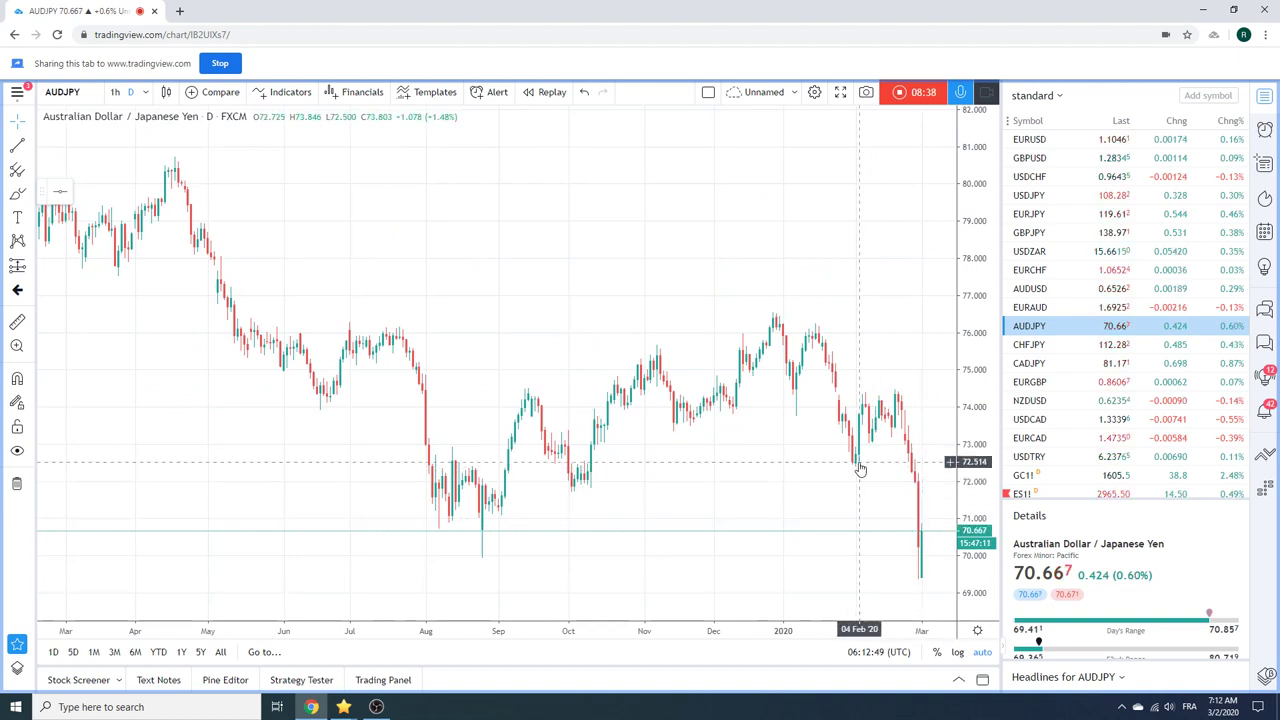
{"action": "scroll", "coordinate": [860, 469], "scroll_direction": "up", "scroll_amount": 3}
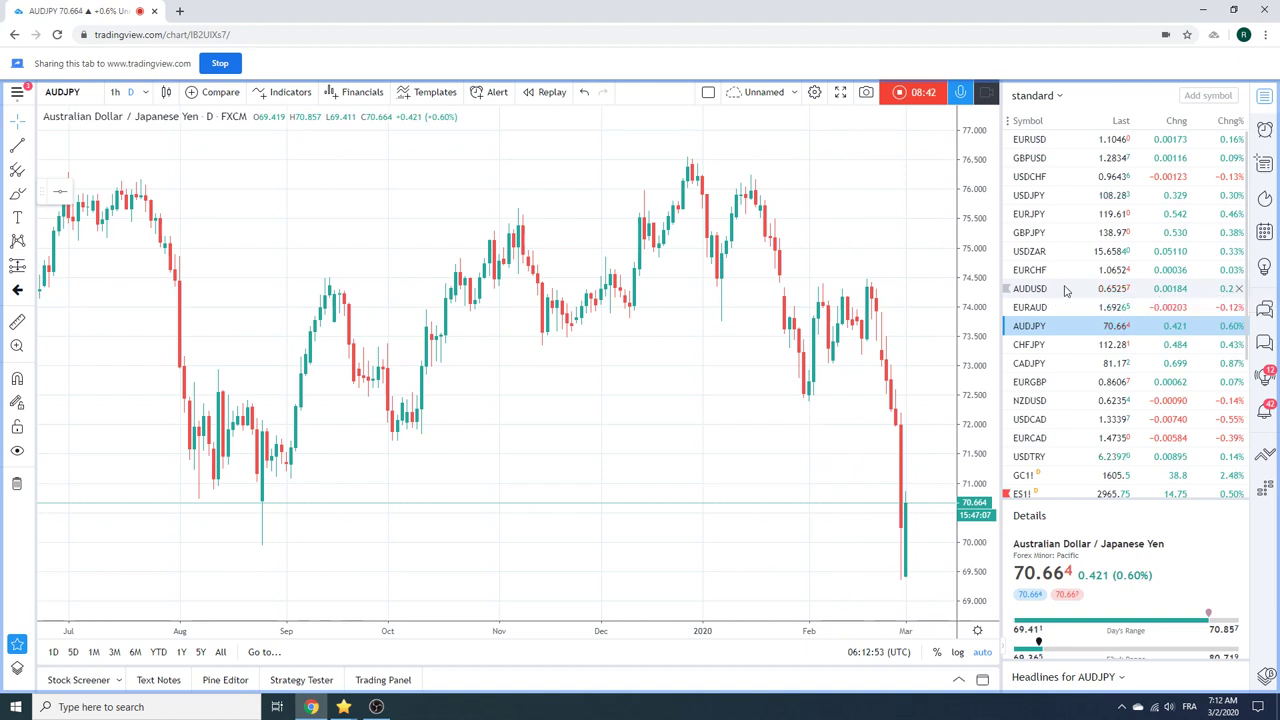
- Load the GBPUSD (FXCM) daily chart from the watchlist
{"action": "left_click", "coordinate": [1040, 158]}
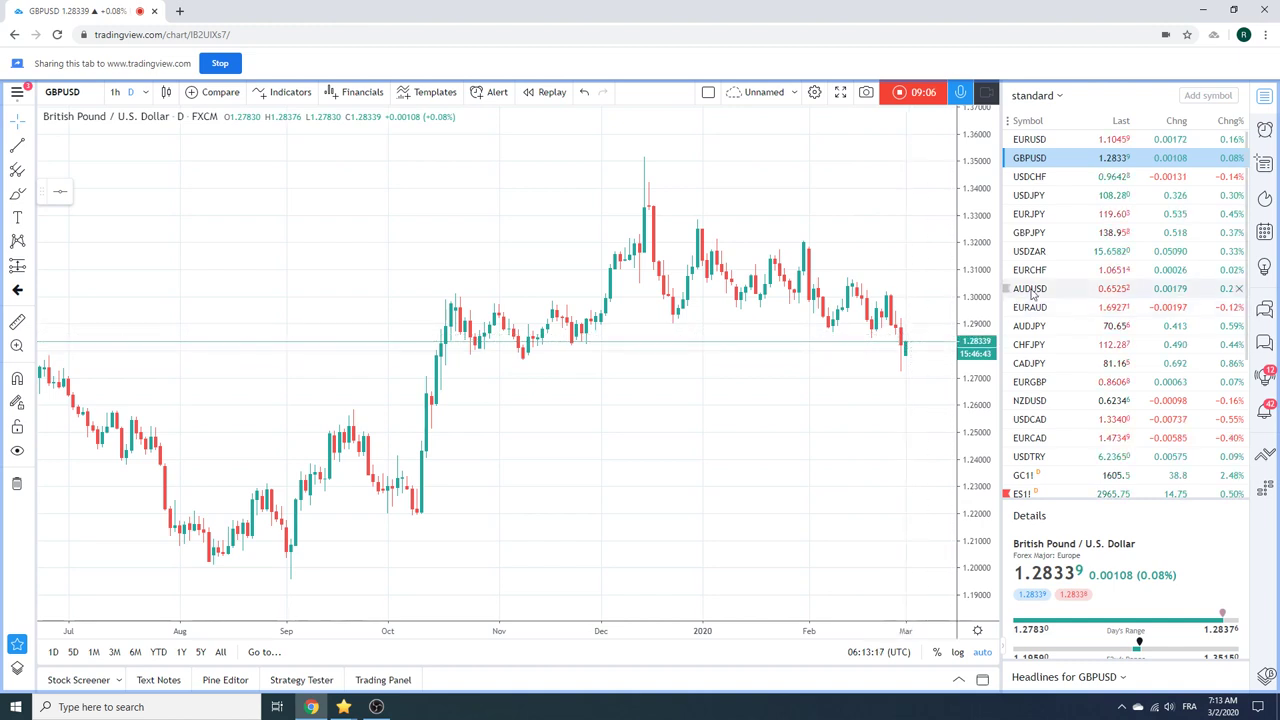
- Load the EURGBP (FXCM) daily chart from the watchlist
{"action": "left_click", "coordinate": [1040, 381]}
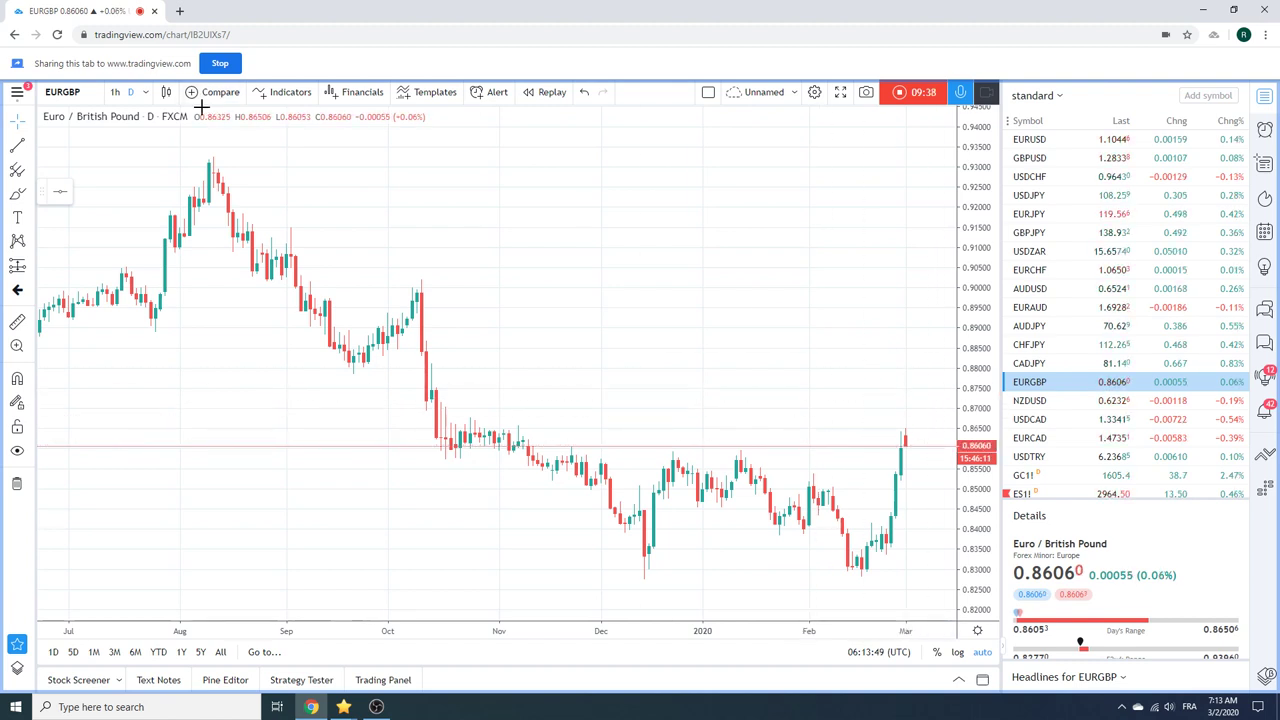
{"action": "left_click", "coordinate": [115, 92]}
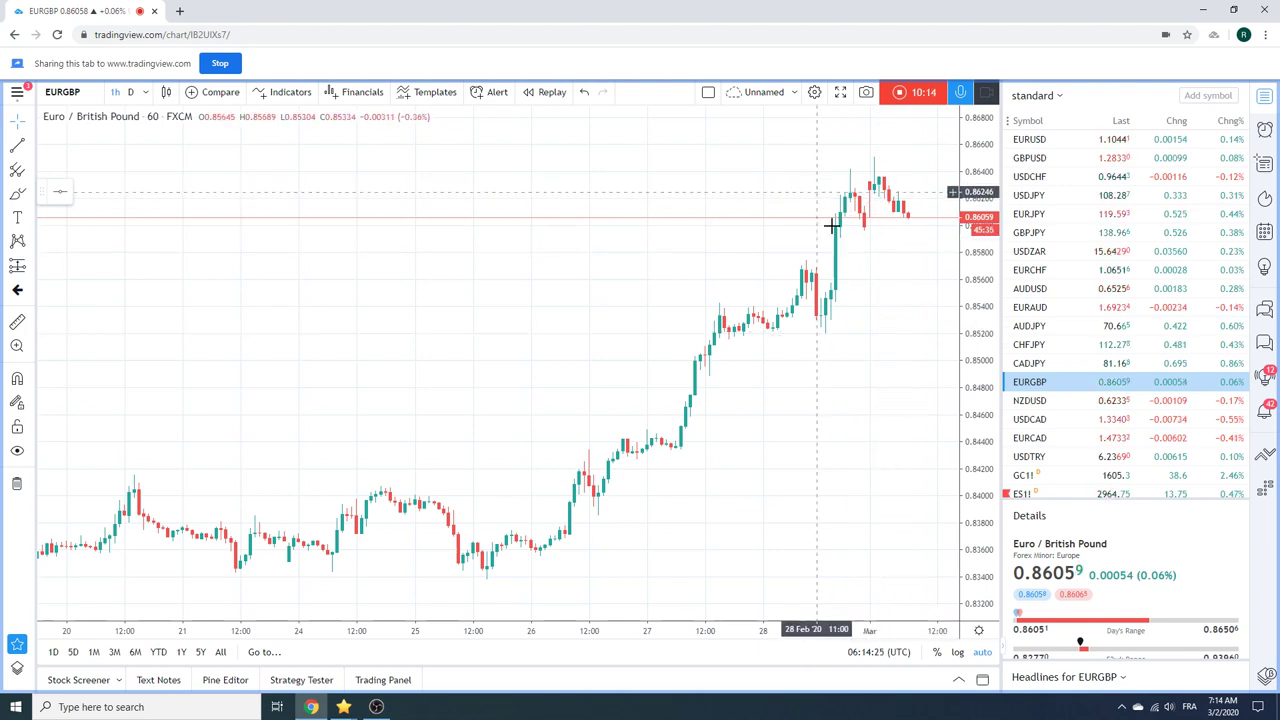
{"action": "left_click", "coordinate": [130, 92]}
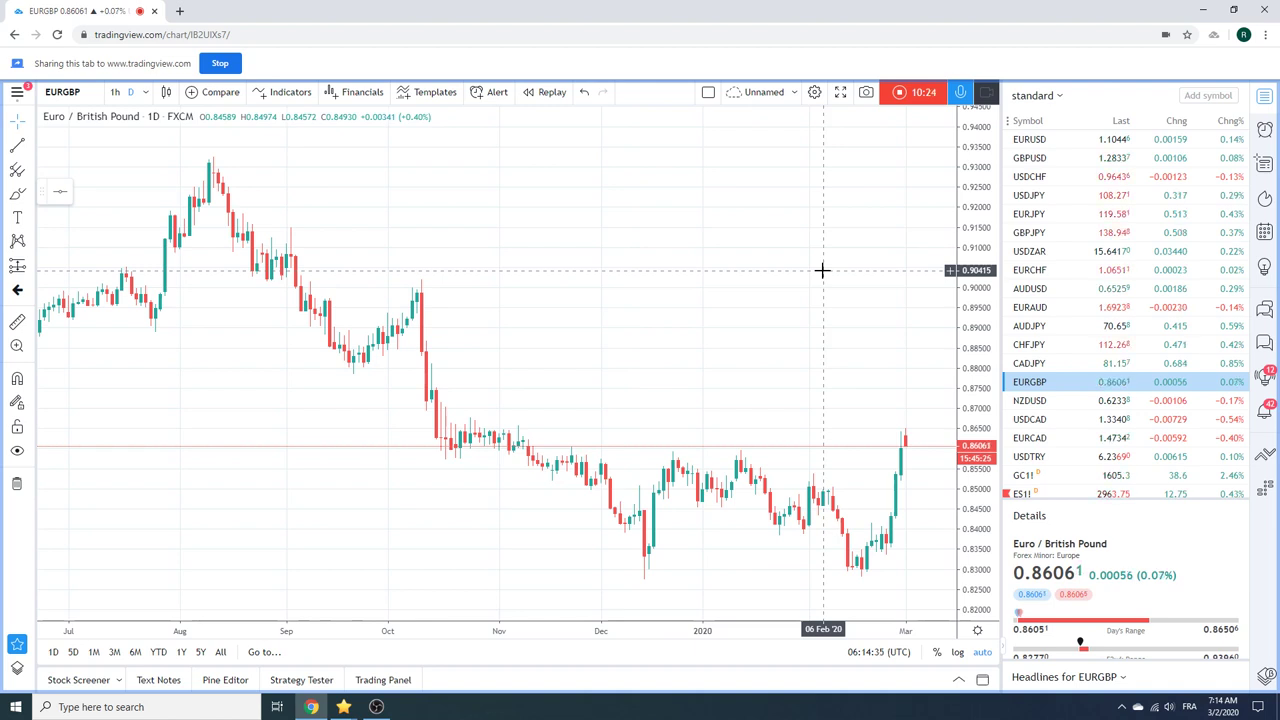
- Show USDZAR daily candles from the watchlist, zoomed out to history back to May 2019
{"action": "left_click", "coordinate": [1040, 251]}
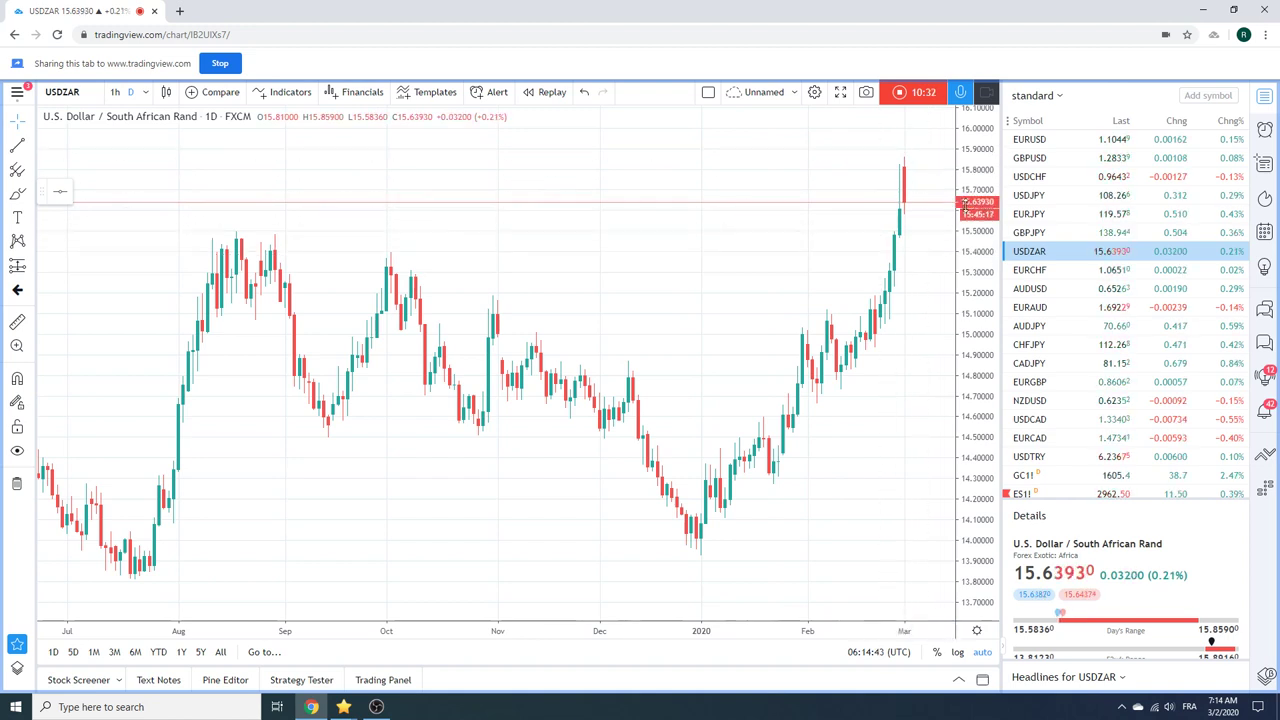
{"action": "scroll", "coordinate": [826, 277], "scroll_direction": "down", "scroll_amount": 4}
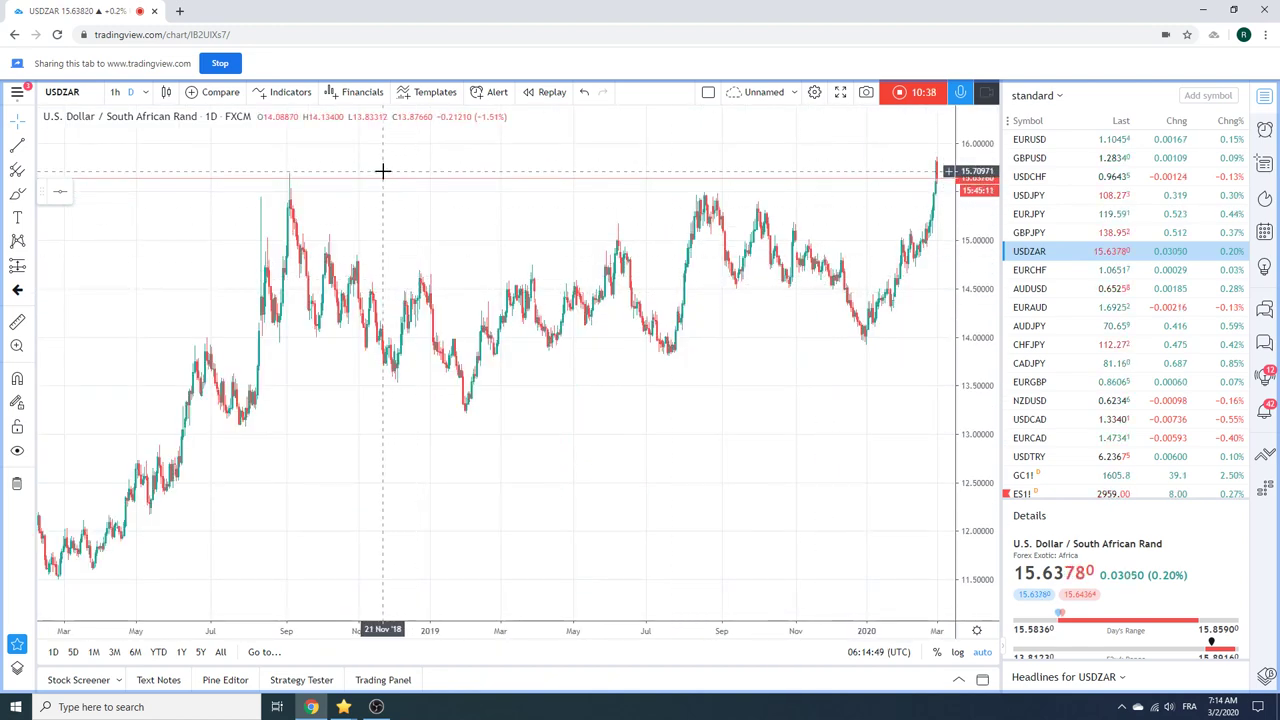
{"action": "scroll", "coordinate": [382, 171], "scroll_direction": "up", "scroll_amount": 4}
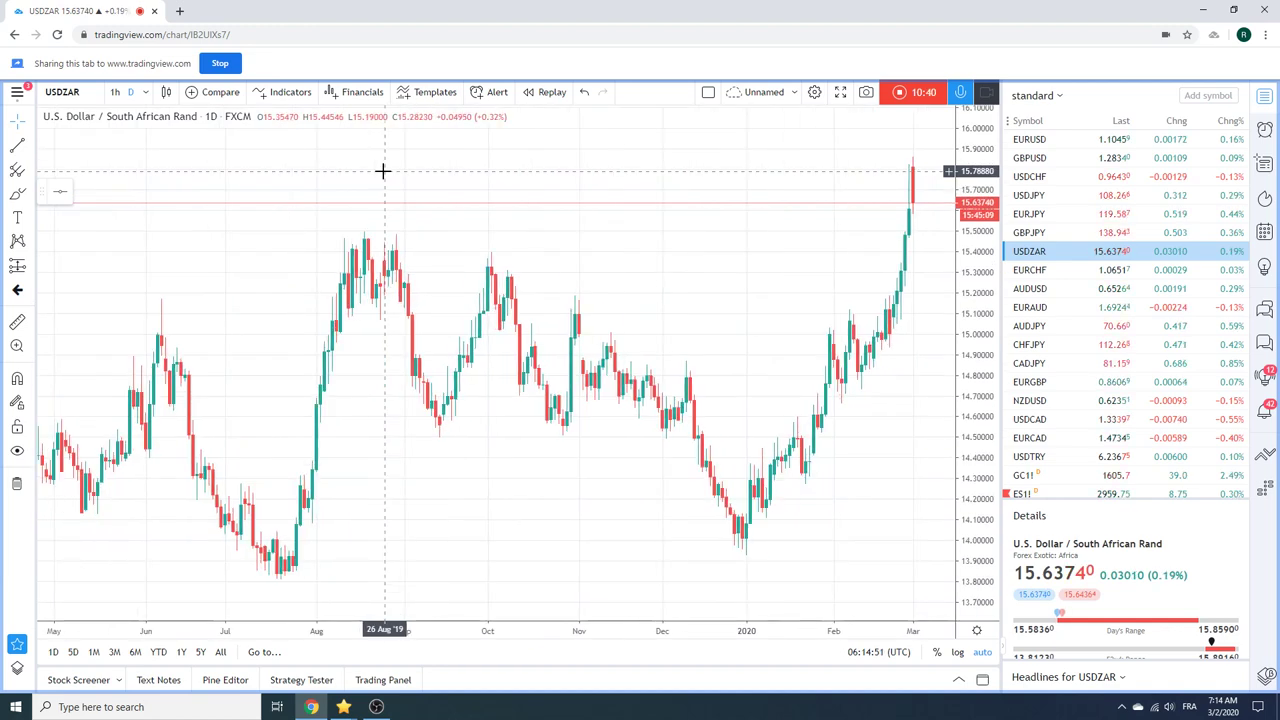